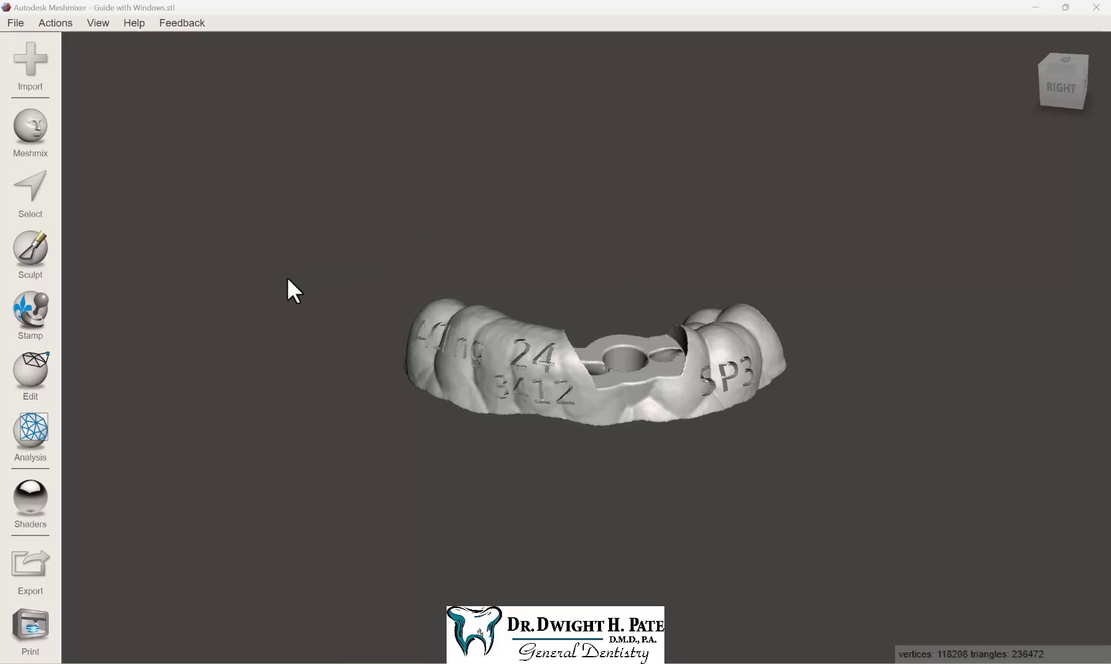
Start the Add Tube tool from the Edit menu, previewing a 1 mm Boolean tube across the guide.
left_click(27, 374)
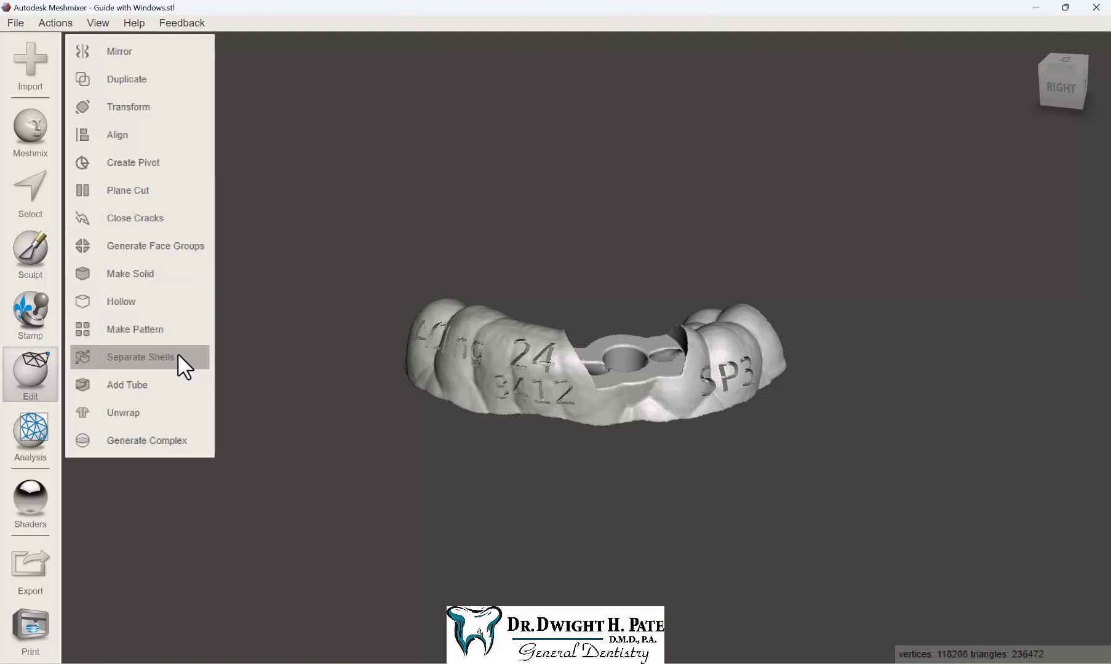
left_click(177, 385)
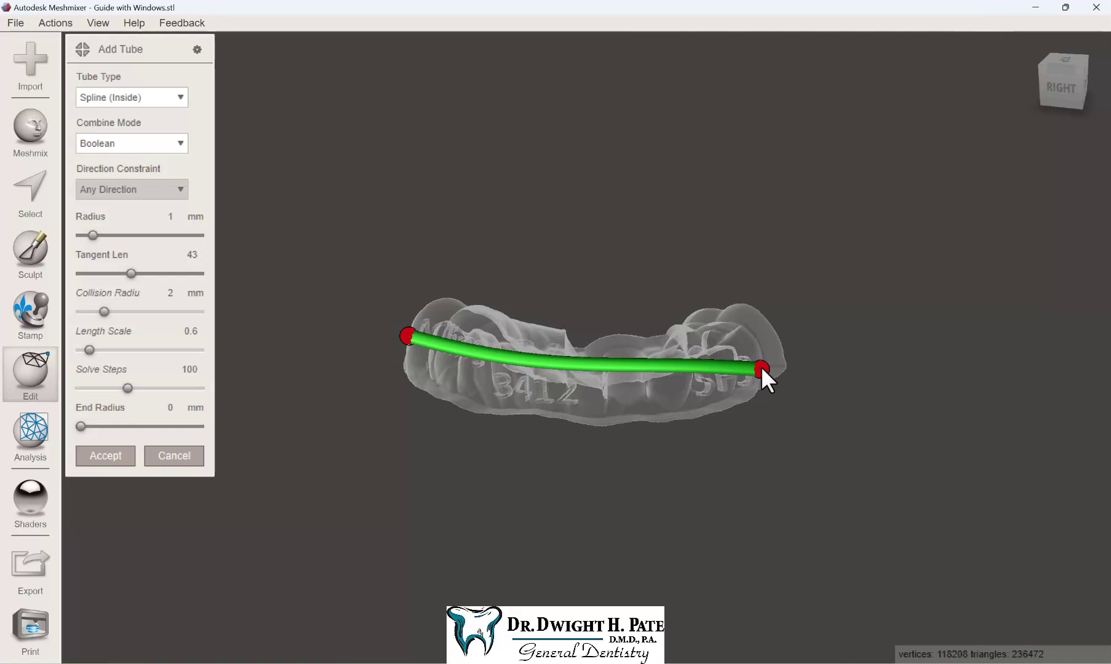
Bore a short 1 mm tube from the sleeve hole out through the guide's front wall.
left_click_drag(760, 368, 628, 385)
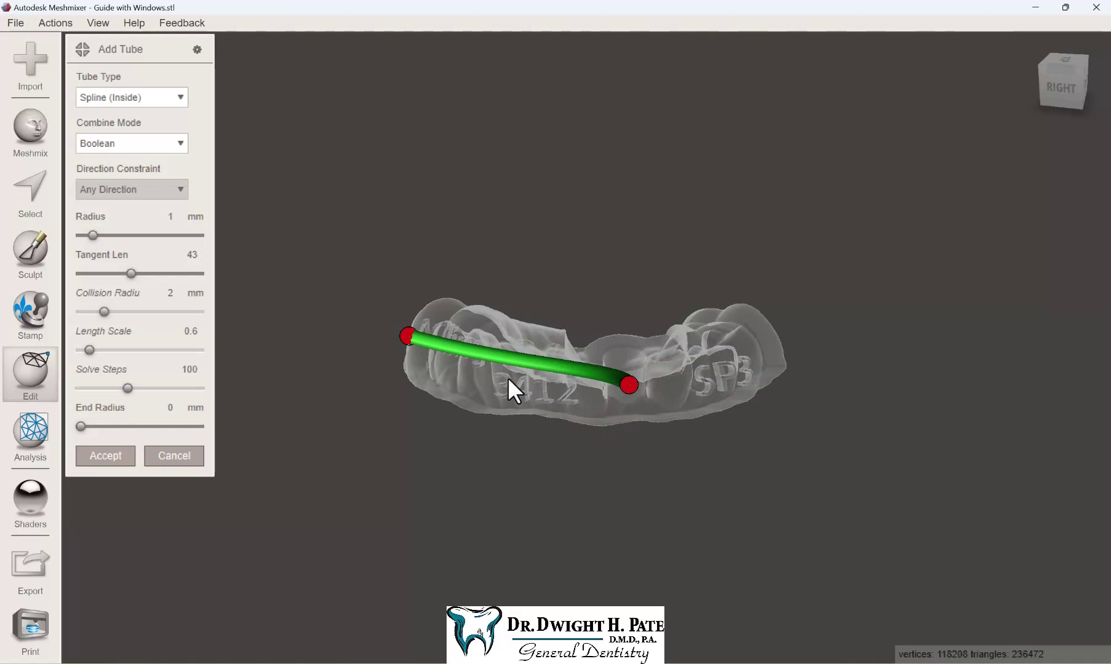
right_click_drag(509, 378, 484, 2)
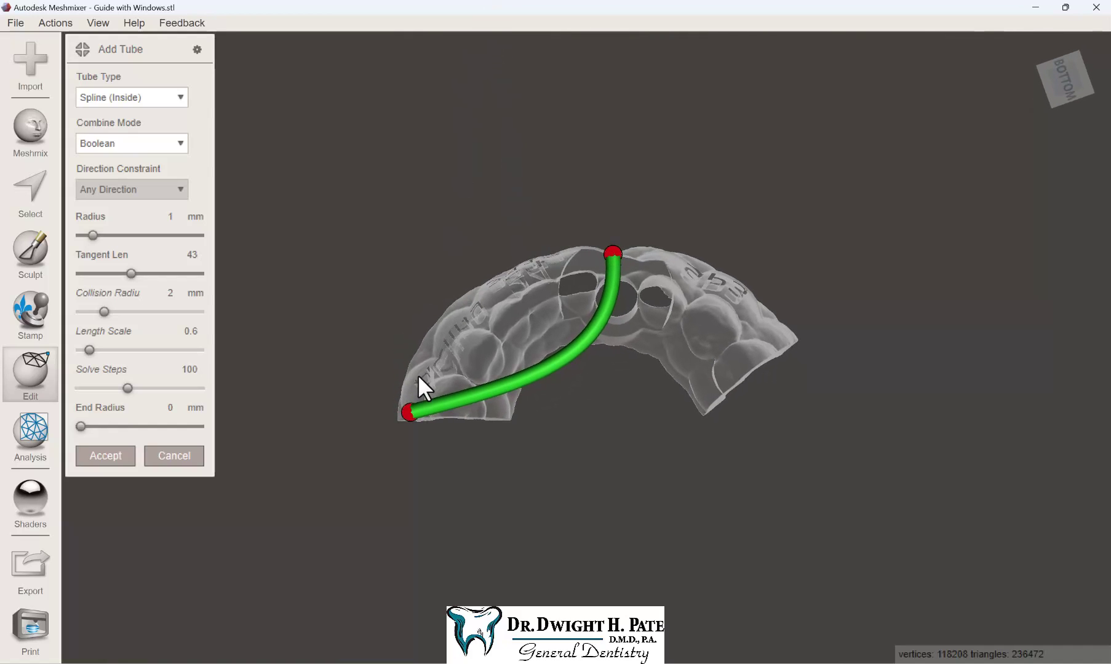
left_click_drag(406, 415, 616, 276)
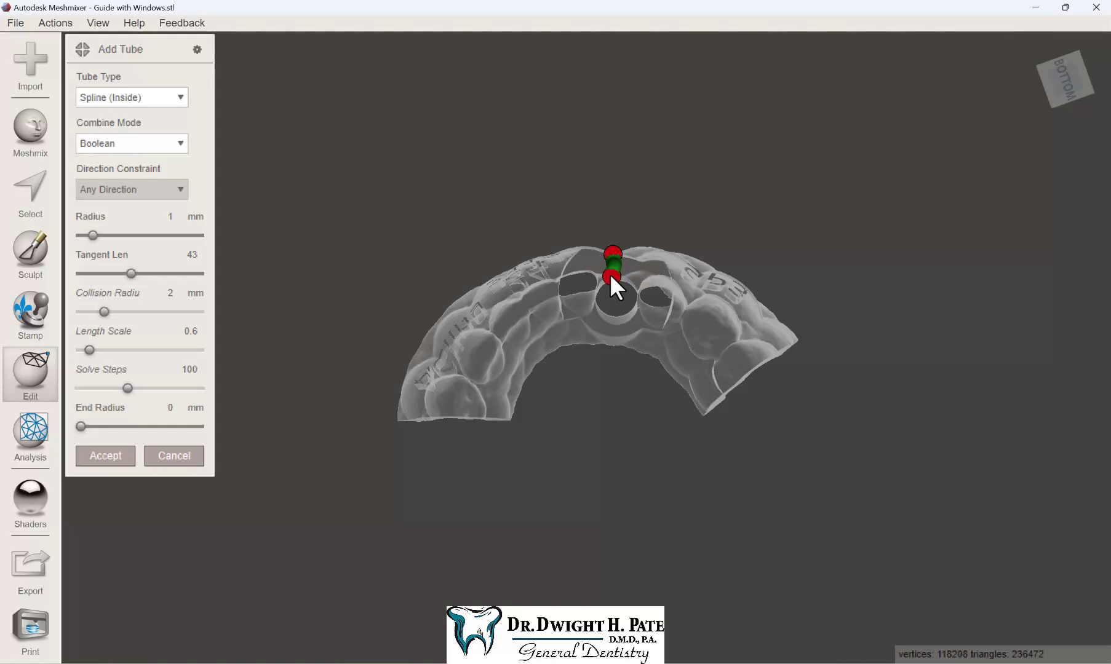
right_click_drag(631, 405, 102, 510)
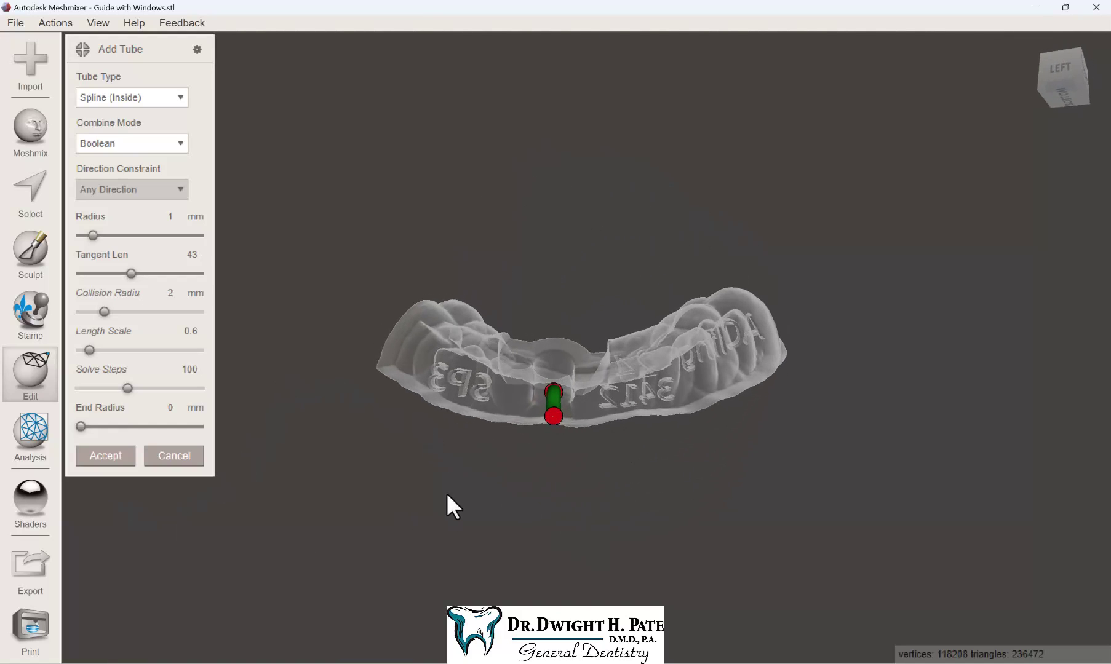
right_click_drag(447, 507, 441, 516)
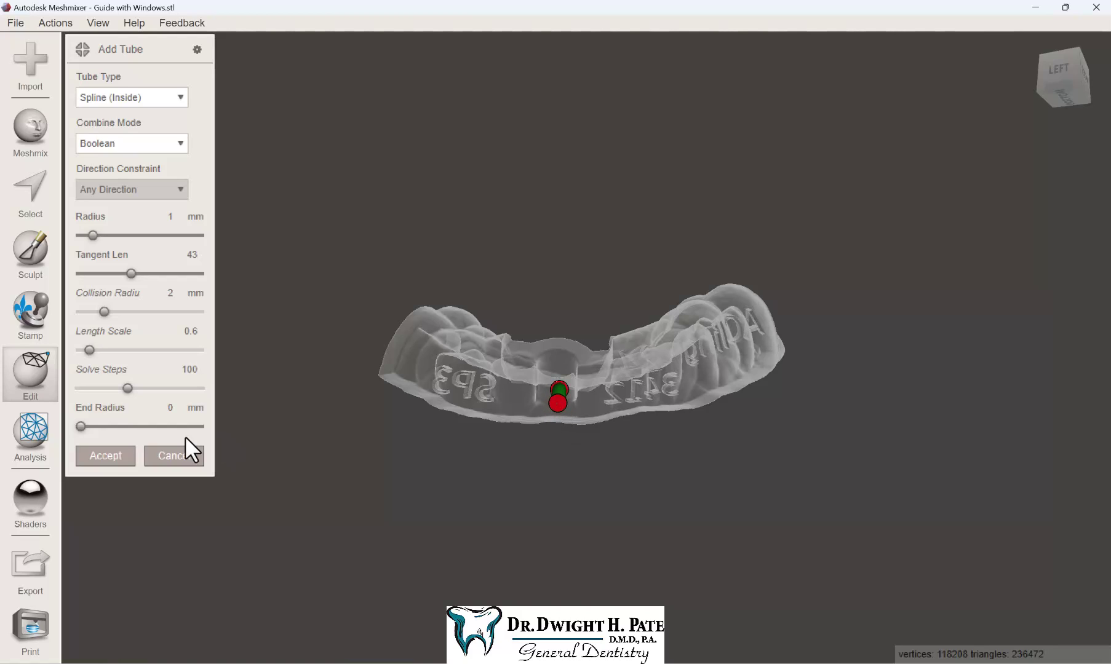
left_click_drag(554, 403, 556, 409)
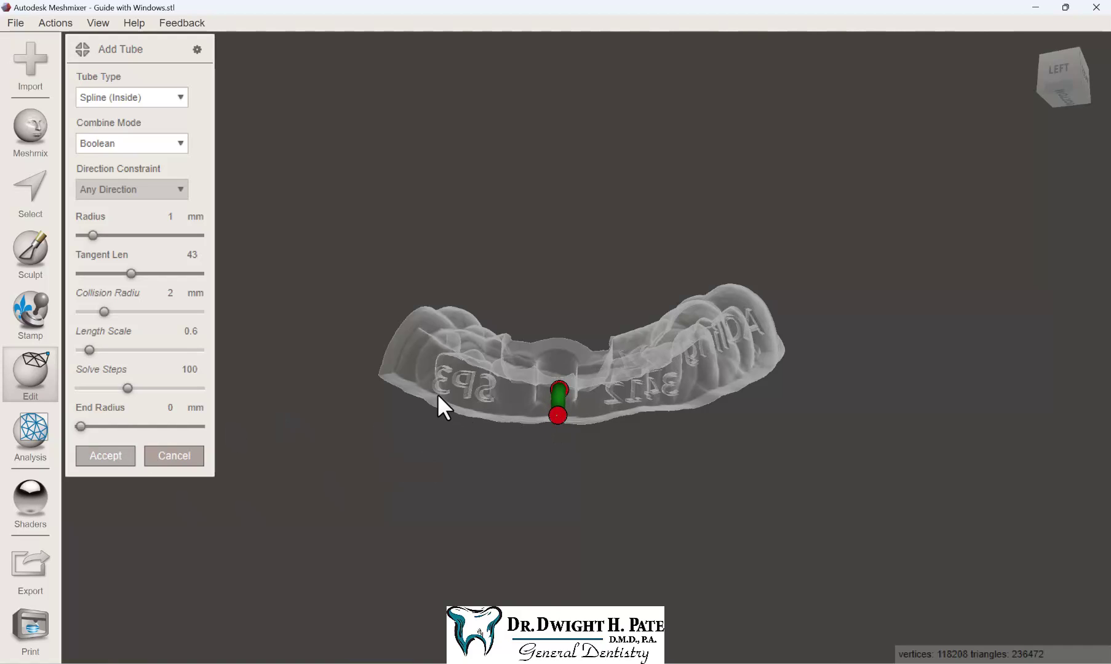
key("Return")
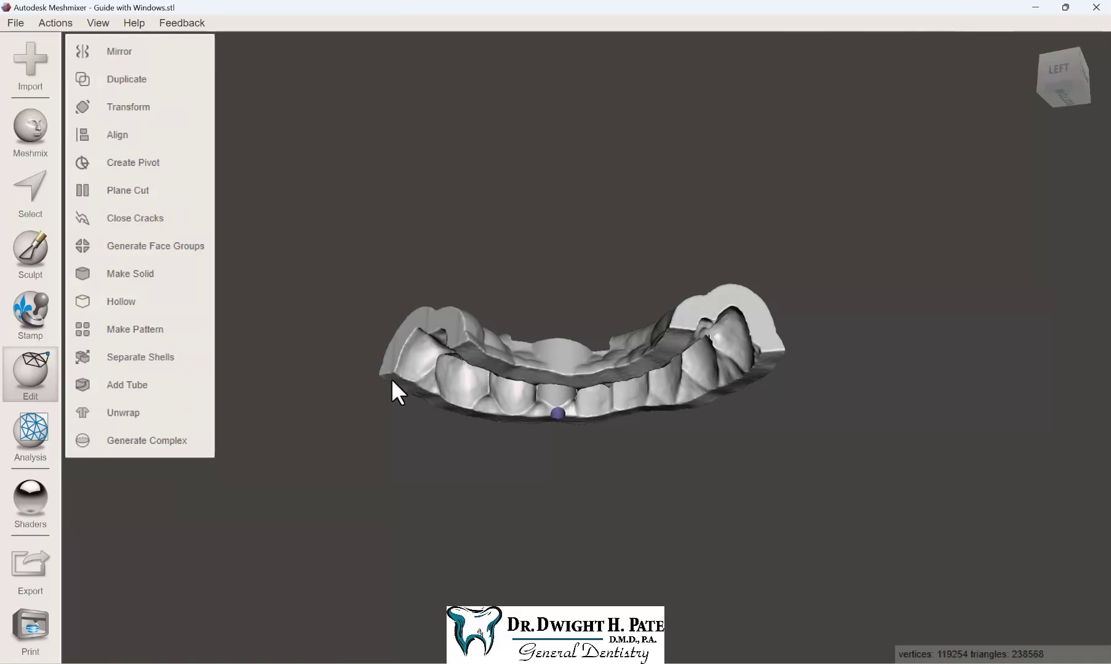
Orbit the guide to inspect the new channel and bring the tube preview into view.
right_click_drag(407, 386, 910, 489)
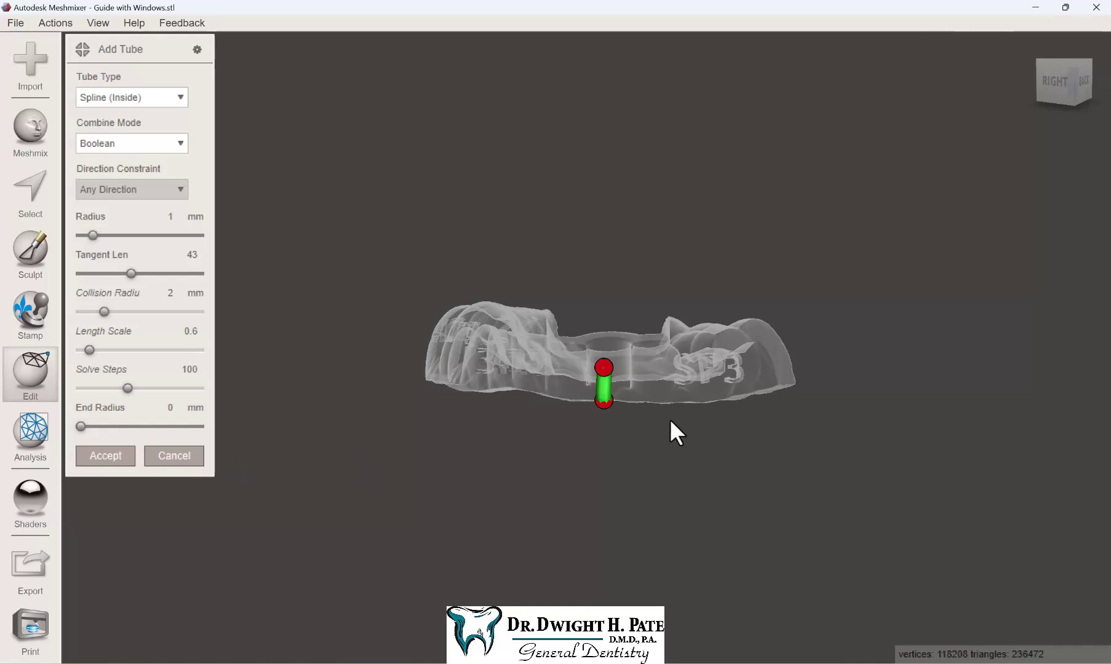
right_click_drag(669, 420, 484, 406)
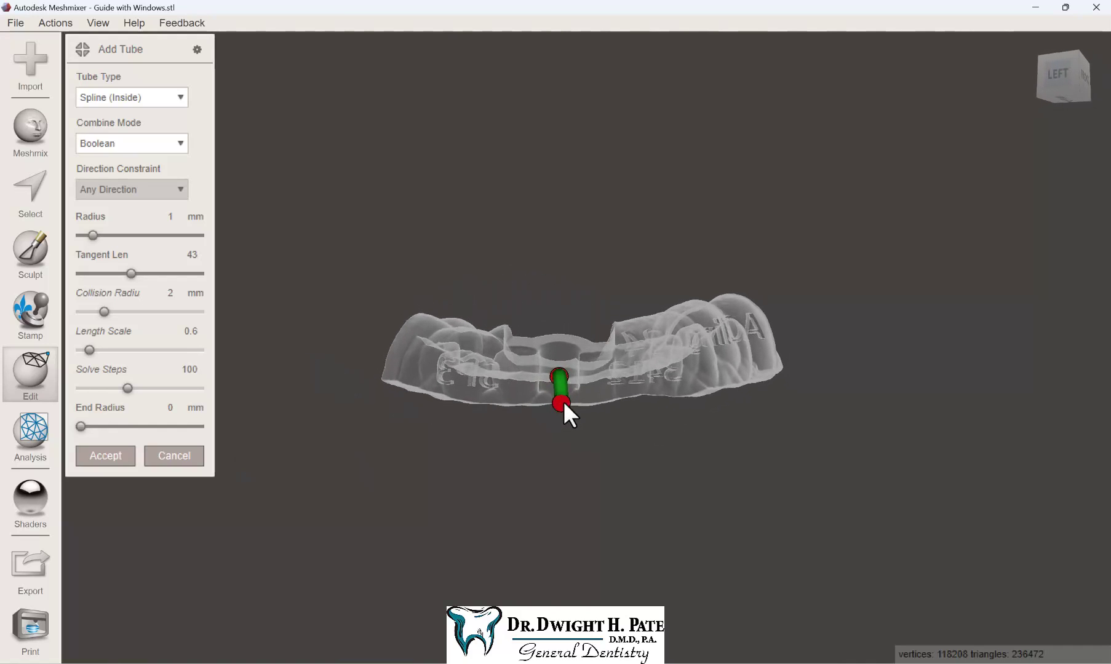
Tilt the tube's outer end slightly and bore the 1 mm channel below the sleeve into the guide.
left_click_drag(563, 403, 564, 400)
left_click(88, 459)
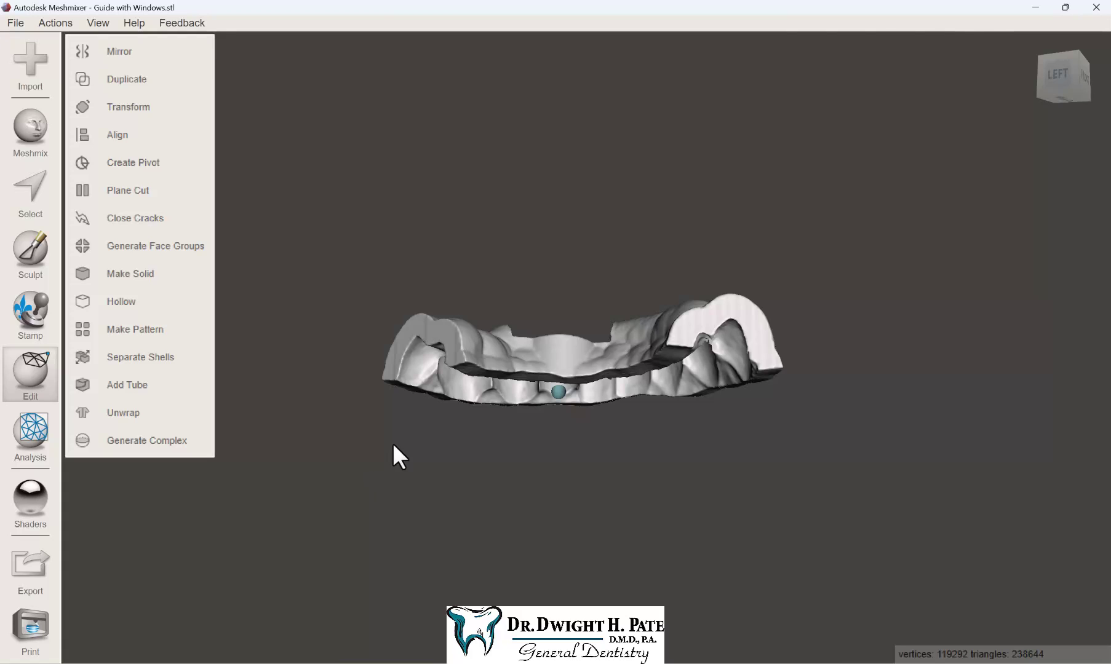
right_click_drag(401, 433, 399, 403)
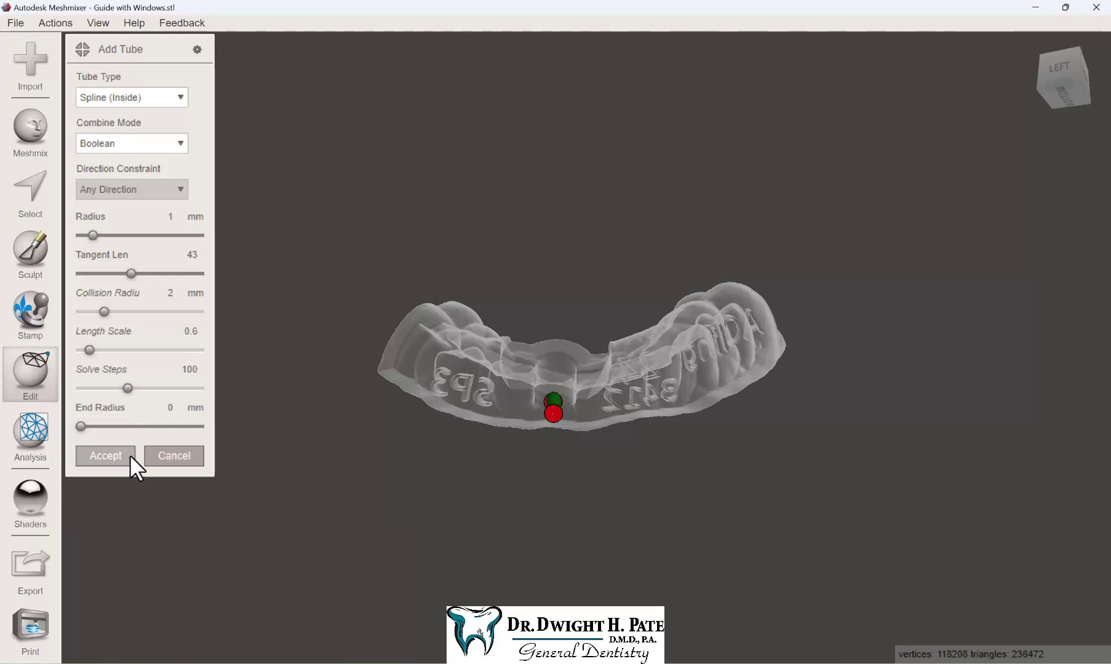
left_click(103, 456)
right_click_drag(335, 405, 165, 266)
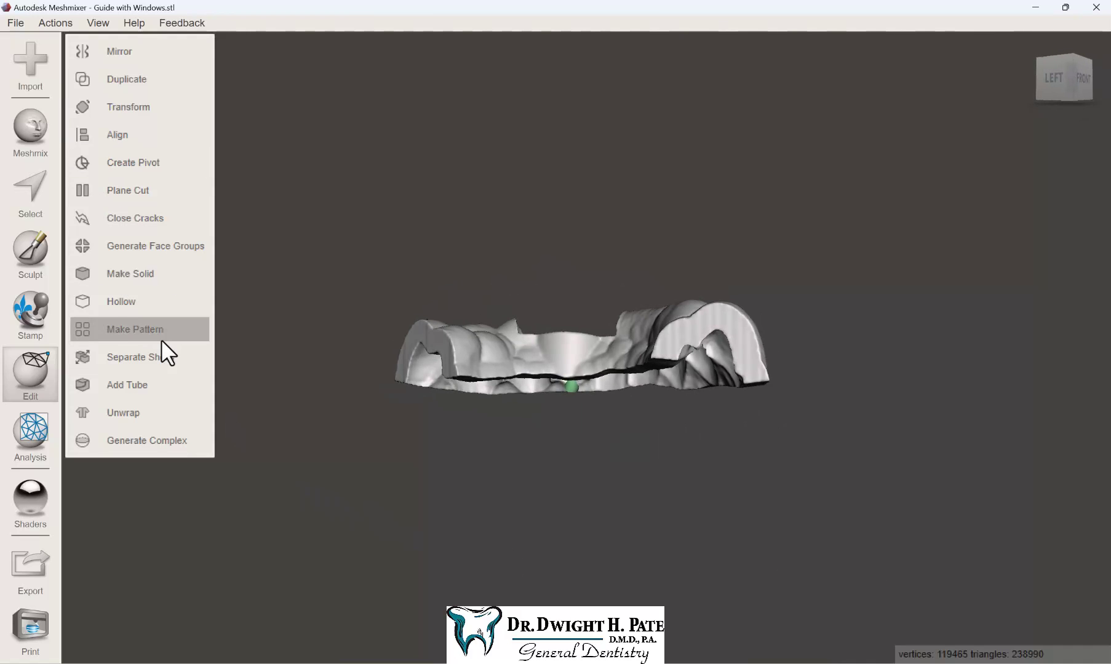
left_click(144, 384)
Position the tube from the sleeve base out through the guide's opposite side wall.
left_click_drag(431, 364, 571, 363)
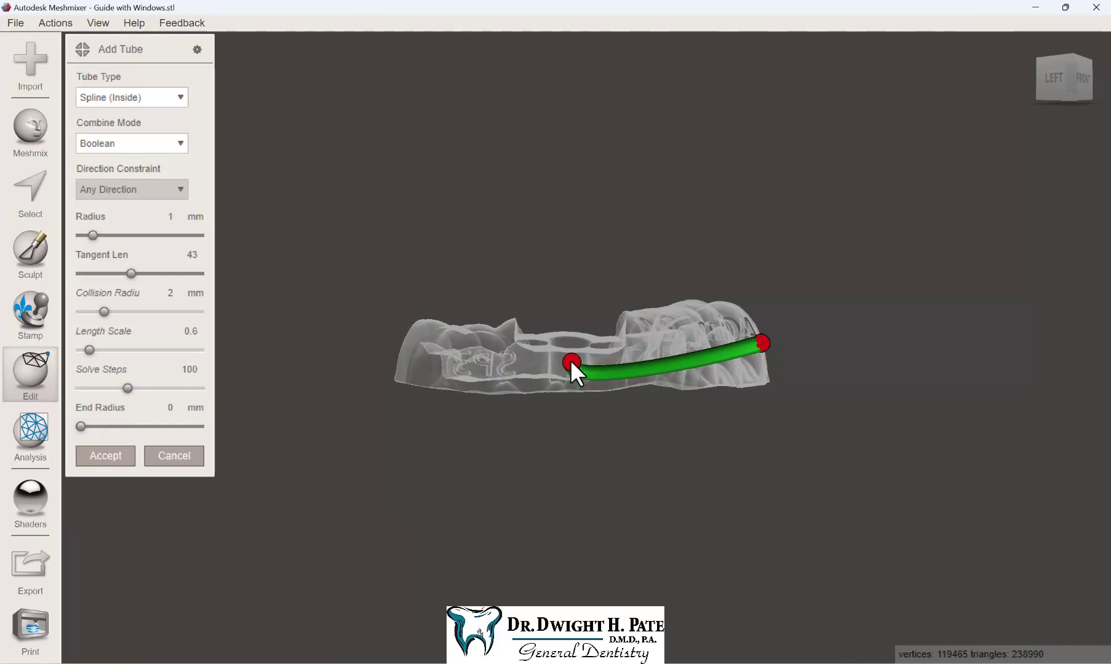
right_click_drag(573, 361, 344, 280)
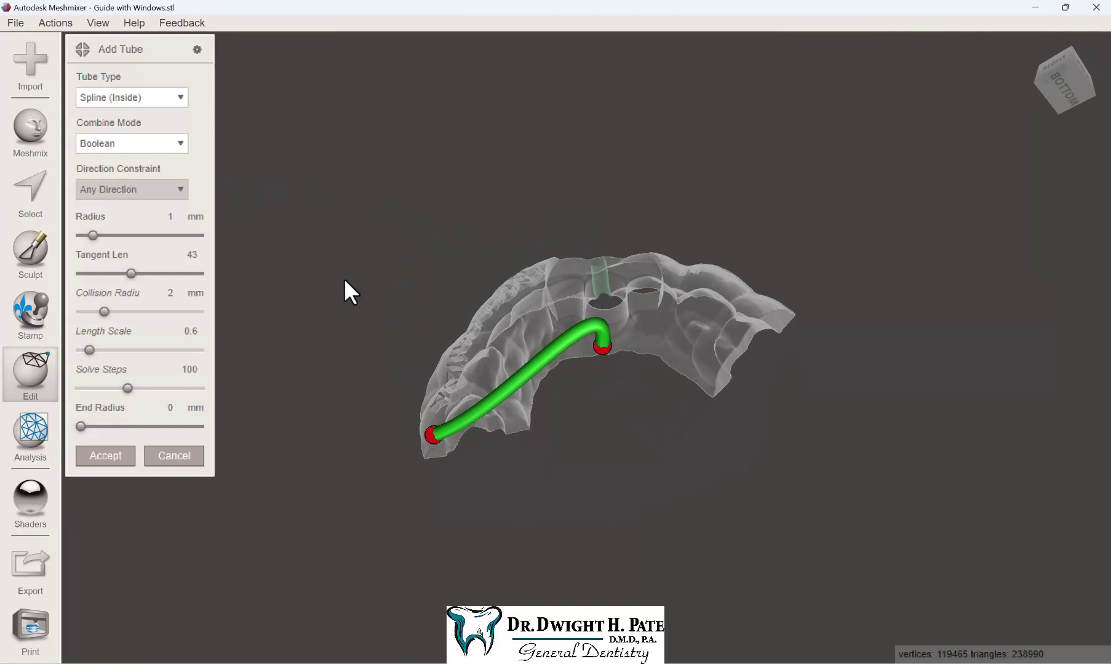
left_click_drag(429, 434, 604, 342)
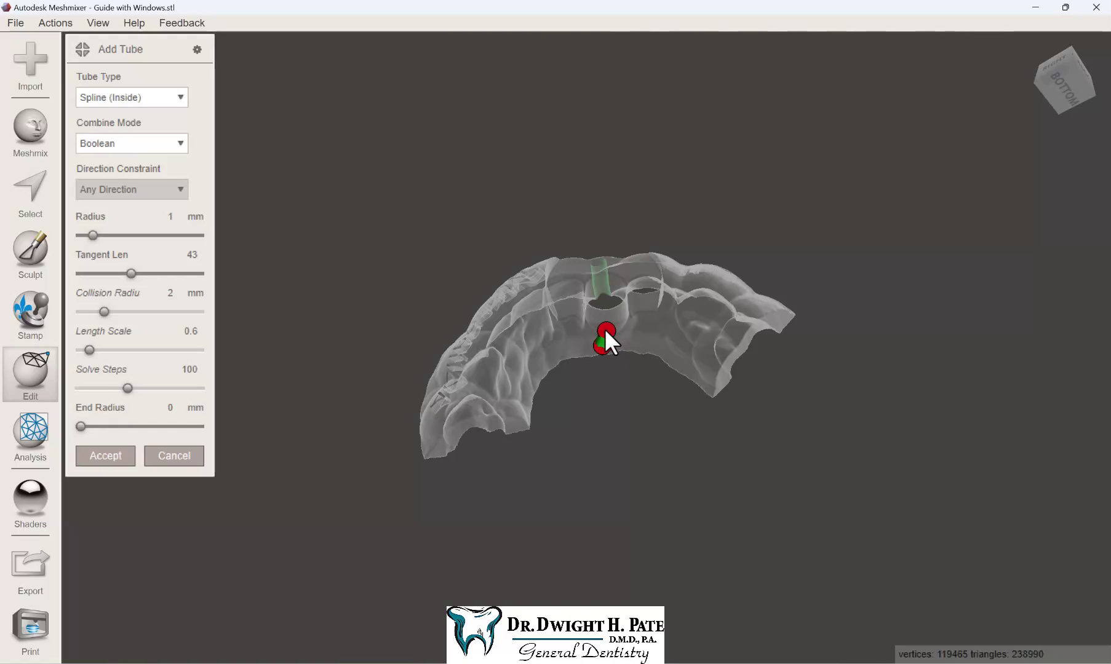
right_click_drag(564, 332, 656, 256)
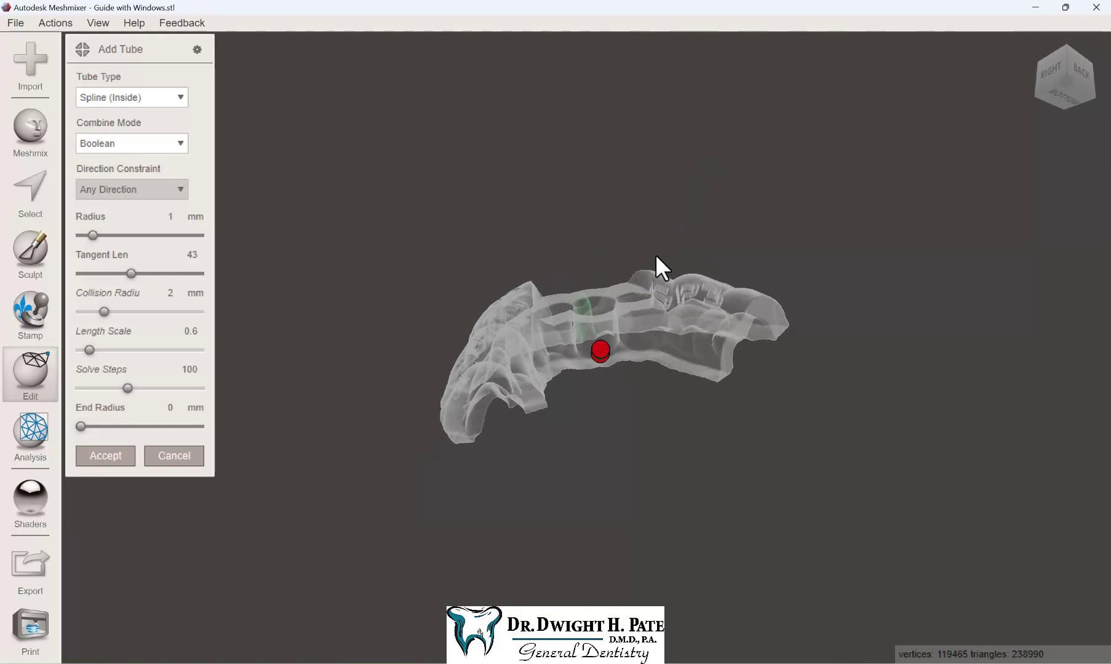
left_click_drag(596, 349, 595, 352)
Apply the second 1 mm channel, checking it from a front-left view before accepting.
left_click(111, 456)
right_click_drag(375, 351, 460, 357)
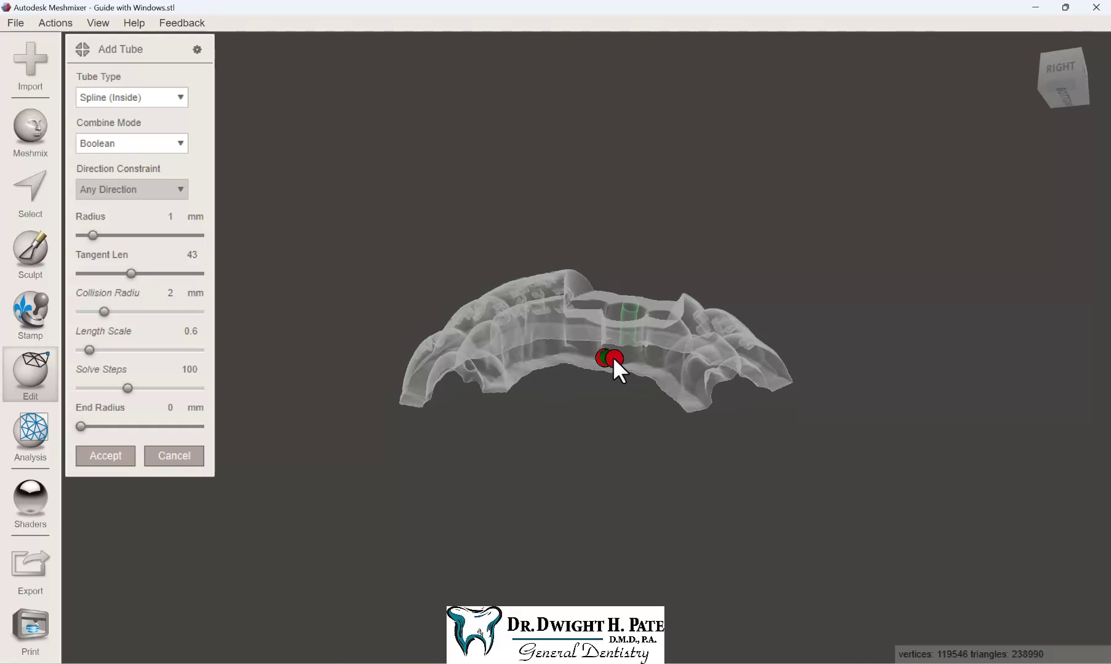
right_click_drag(535, 355, 961, 468)
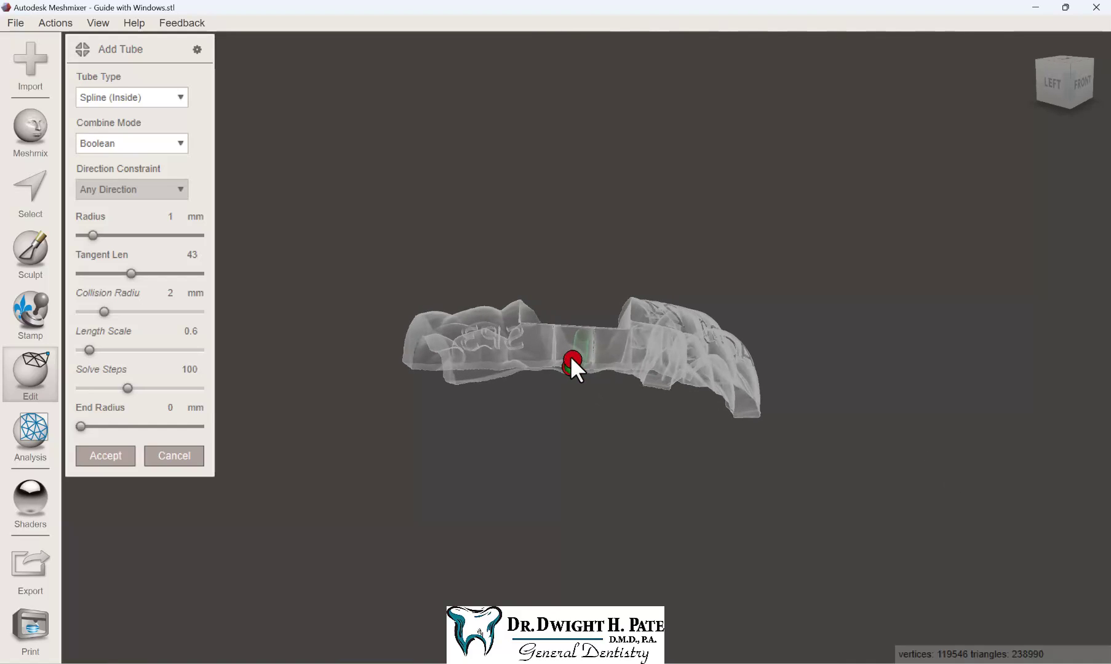
left_click(116, 452)
right_click_drag(569, 433, 249, 231)
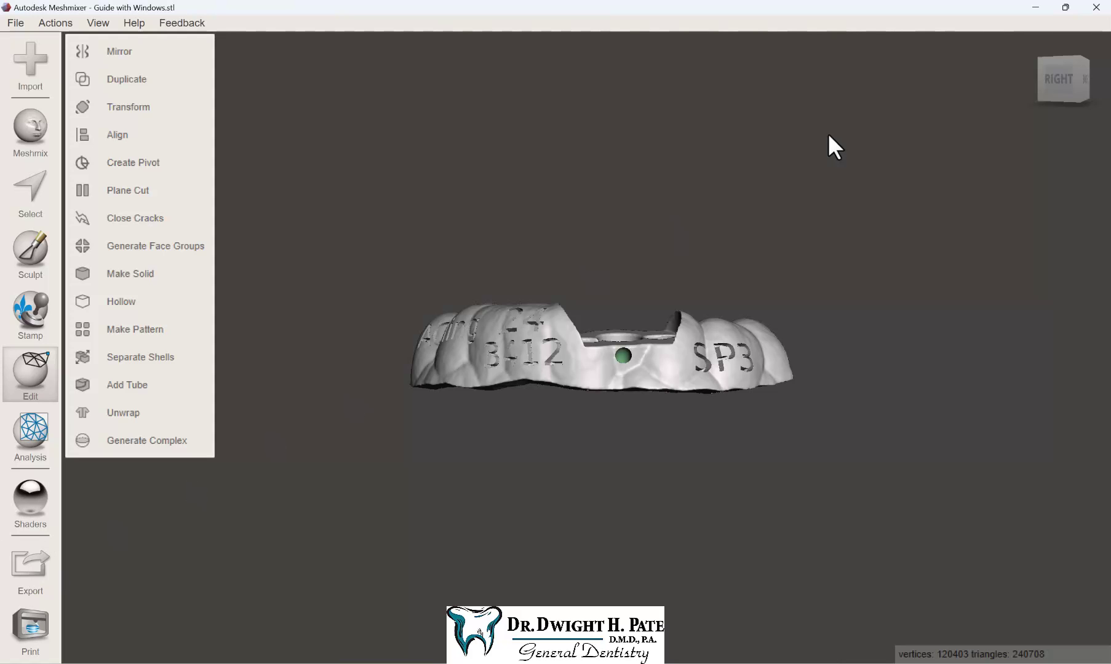
right_click_drag(516, 193, 500, 223)
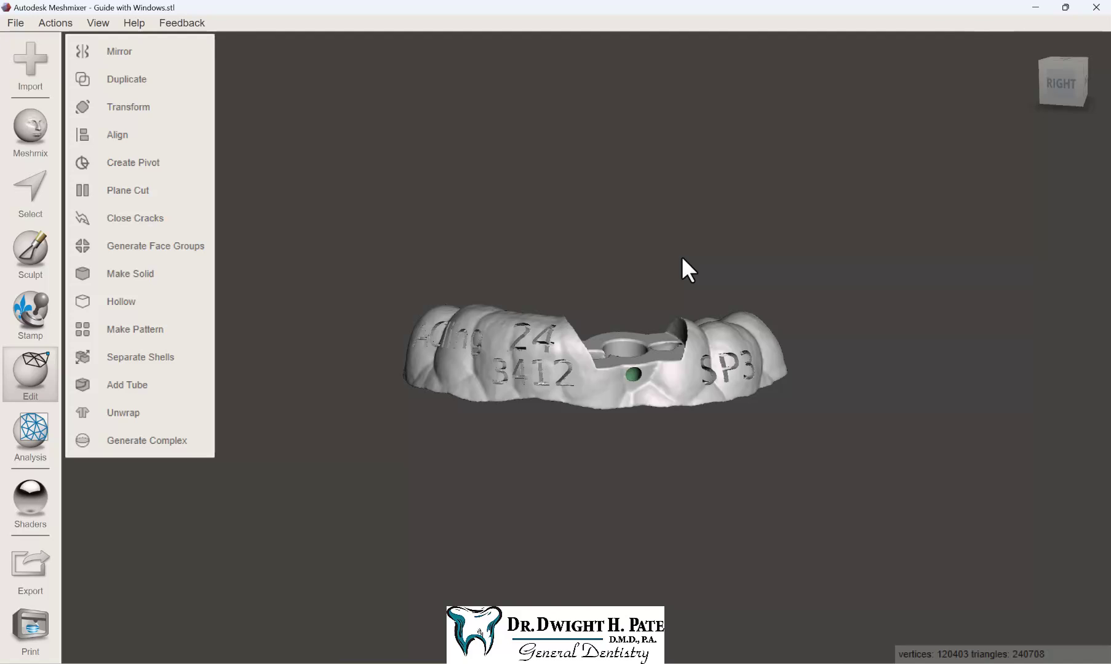
right_click_drag(627, 347, 341, 199)
right_click_drag(336, 189, 420, 541)
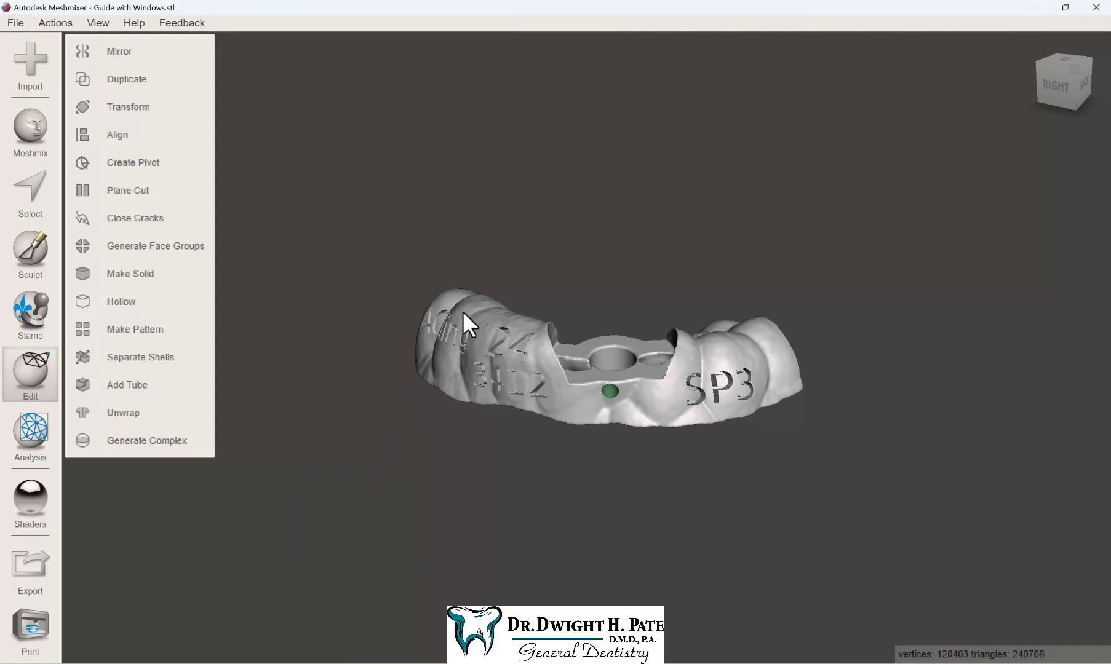